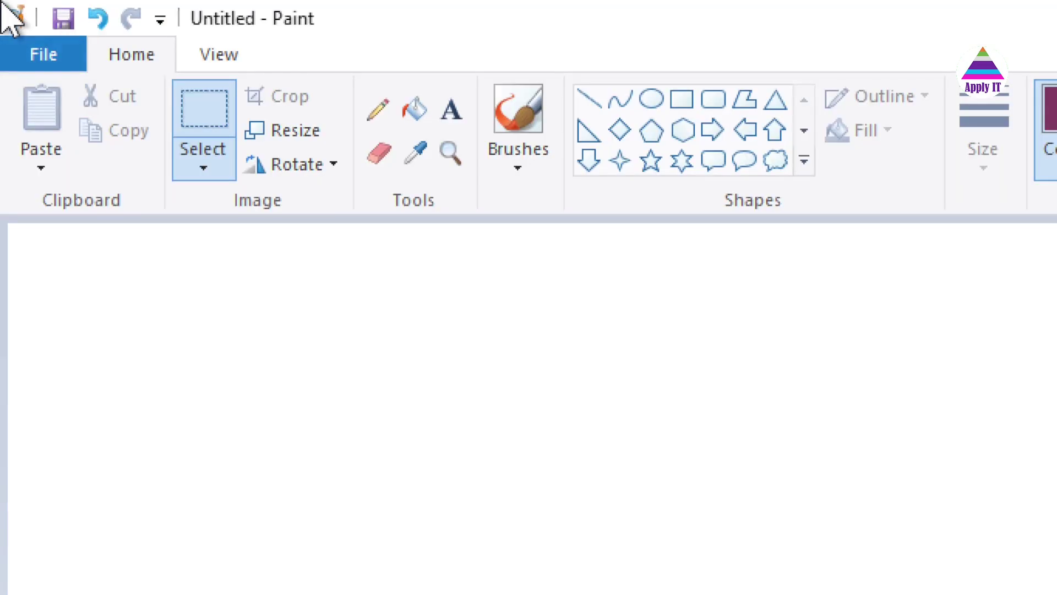
Draw a rectangle outline in dark purple (#581845) on the blank canvas
{"action": "left_click", "coordinate": [682, 99]}
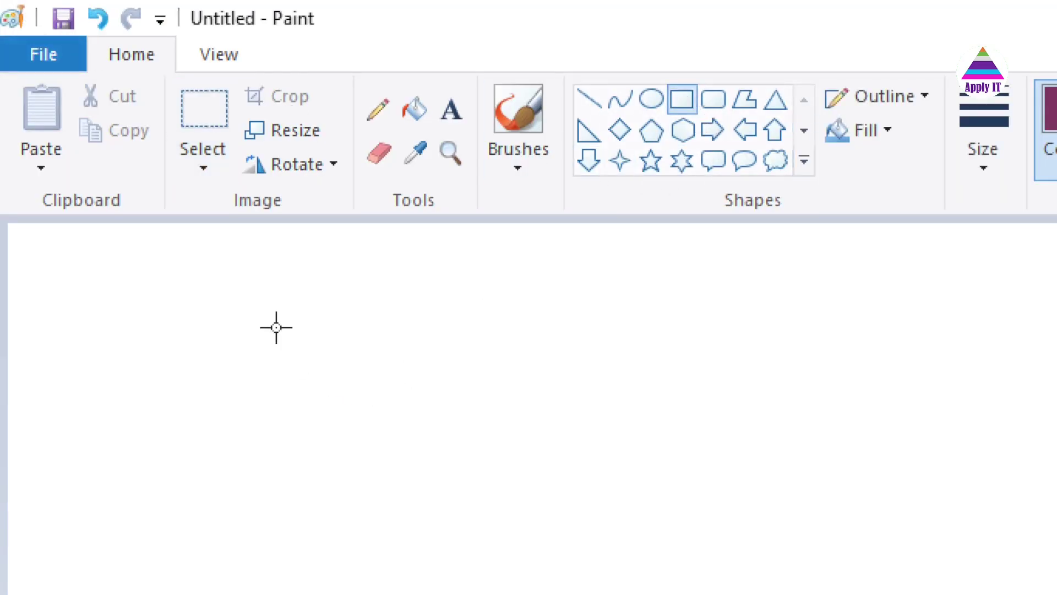
{"action": "left_click_drag", "start_coordinate": [276, 327], "coordinate": [725, 498]}
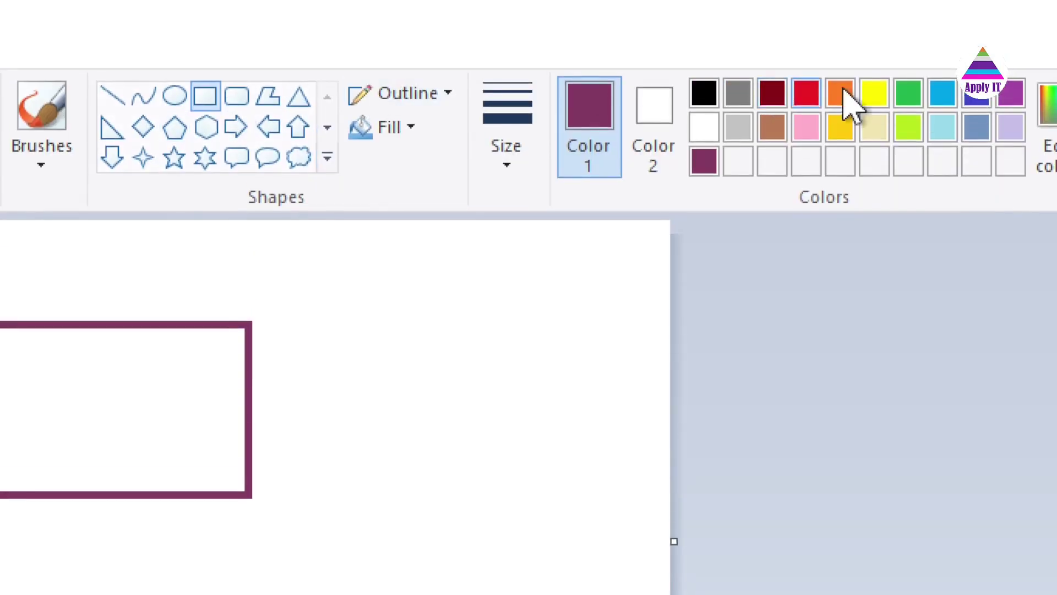
Open Edit Colors to read the purple's values: Red 132, Green 59, Blue 98
{"action": "left_click", "coordinate": [830, 124]}
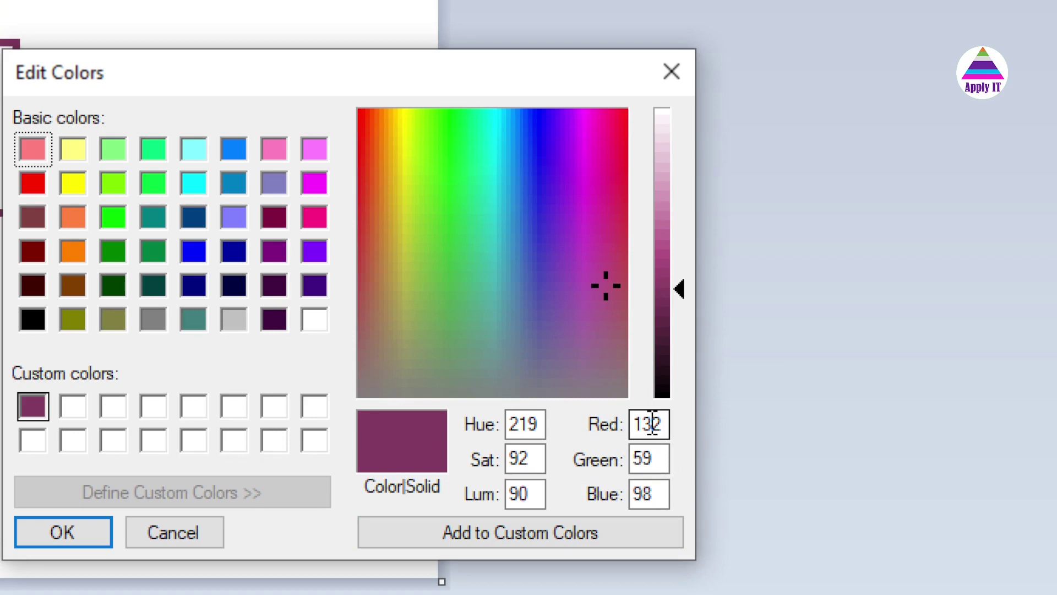
{"action": "left_click", "coordinate": [654, 493]}
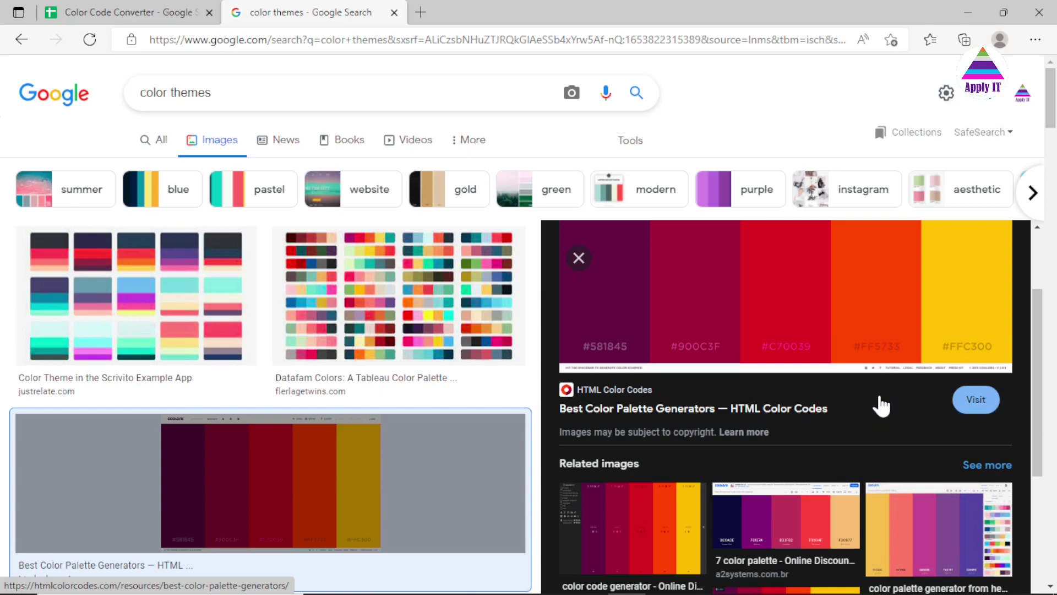
Snip the red and orange swatches from the palette image and return to Paint
{"action": "key", "text": "super+shift+s"}
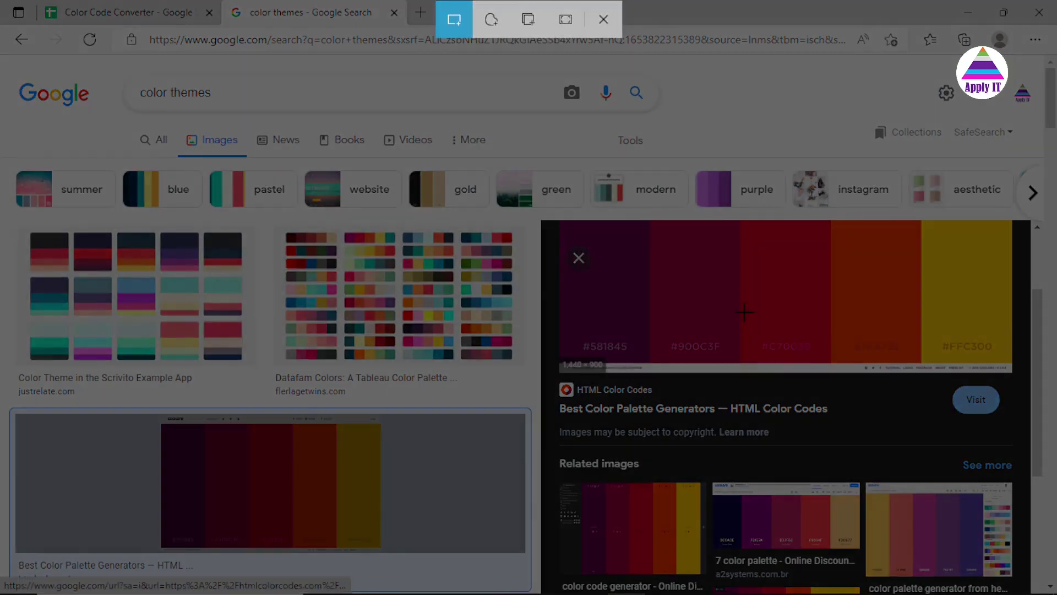
{"action": "left_click_drag", "start_coordinate": [743, 312], "coordinate": [825, 359]}
{"action": "key", "text": "alt+Tab"}
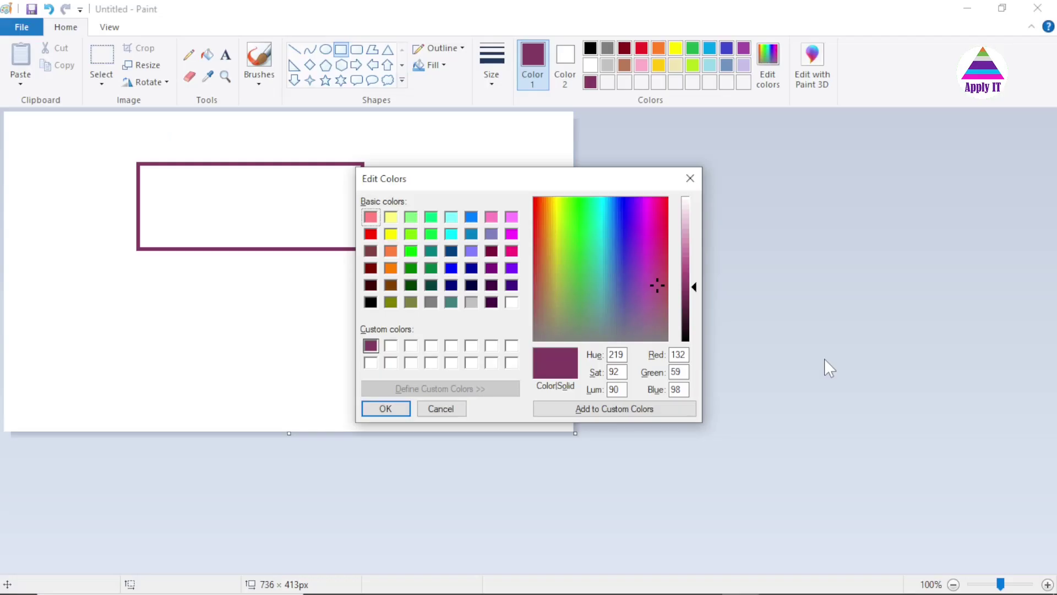
Paste the captured #C70039 red swatch and place it below the purple rectangle
{"action": "left_click", "coordinate": [690, 177]}
{"action": "key", "text": "ctrl+v"}
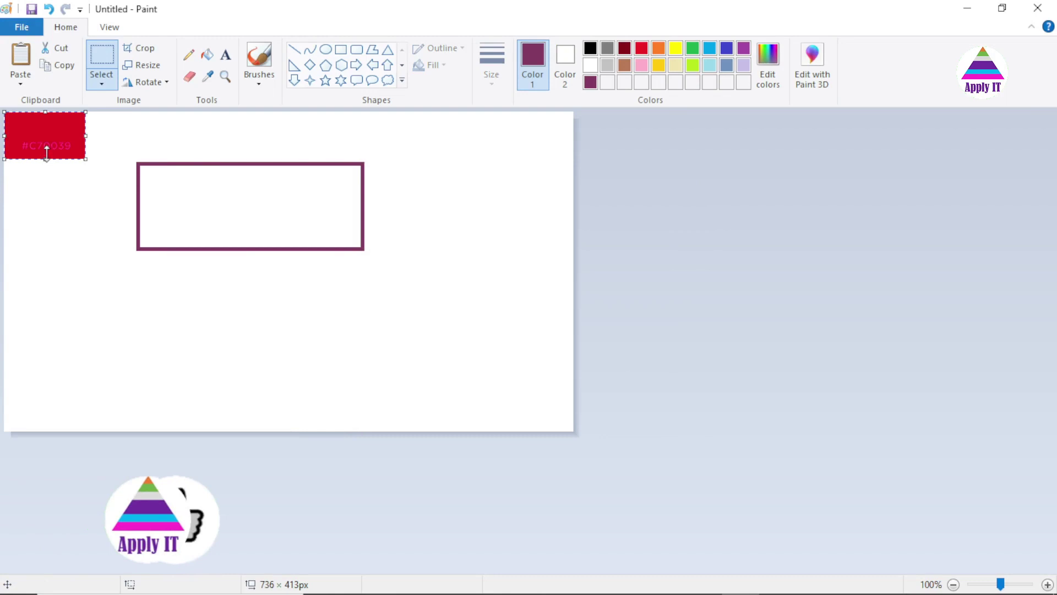
{"action": "left_click_drag", "start_coordinate": [45, 143], "coordinate": [170, 307]}
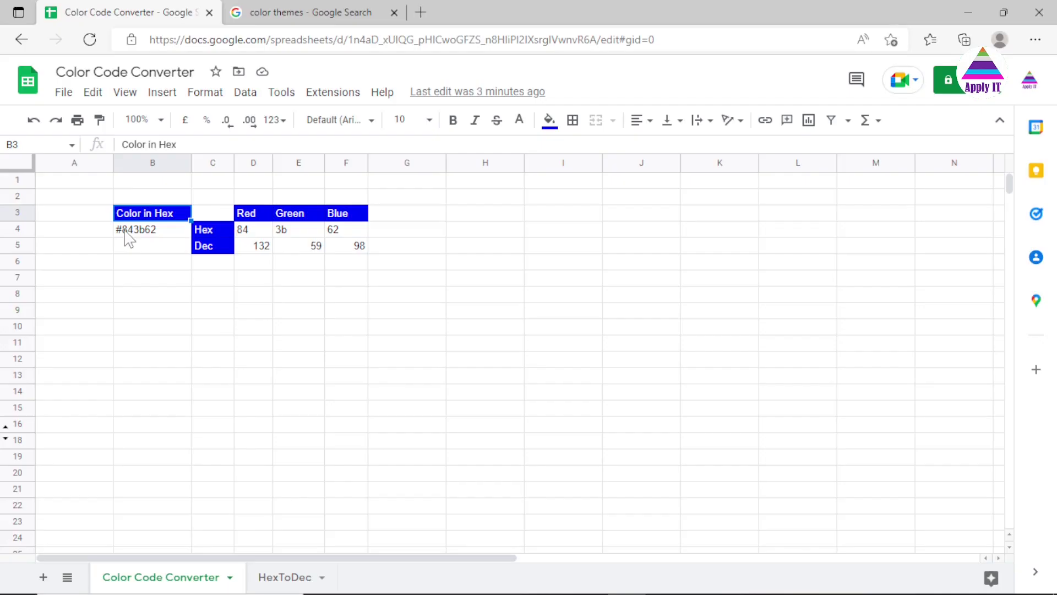
Replace the hex code in B4 with #c70039, giving decimal 199, 0 and 57
{"action": "left_click", "coordinate": [126, 231]}
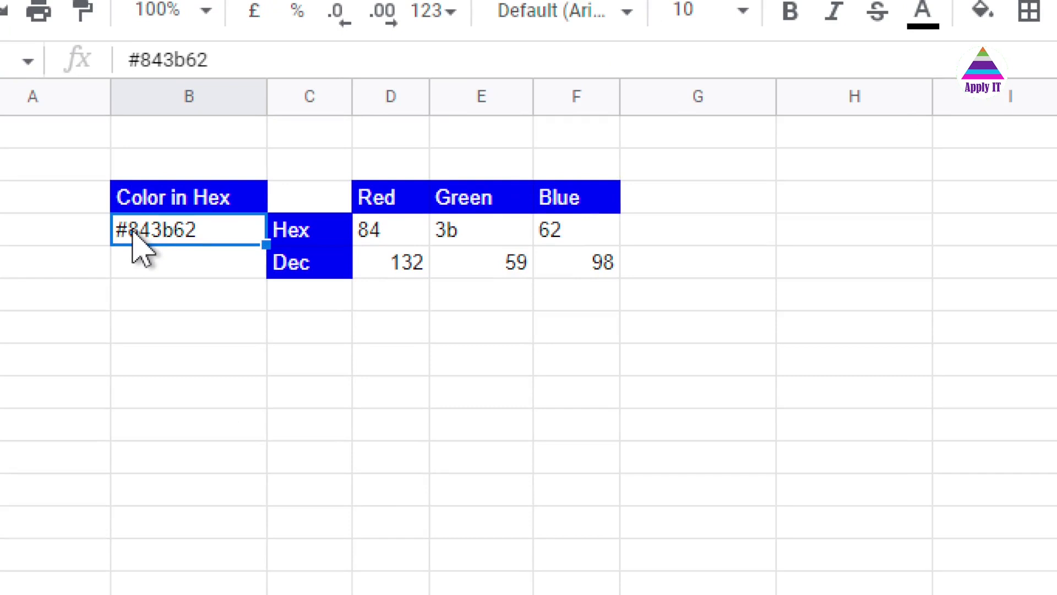
{"action": "double_click", "coordinate": [134, 232]}
{"action": "key", "text": "BackSpace"}
{"action": "key", "text": "BackSpace"}
{"action": "key", "text": "BackSpace"}
{"action": "key", "text": "BackSpace"}
{"action": "key", "text": "BackSpace"}
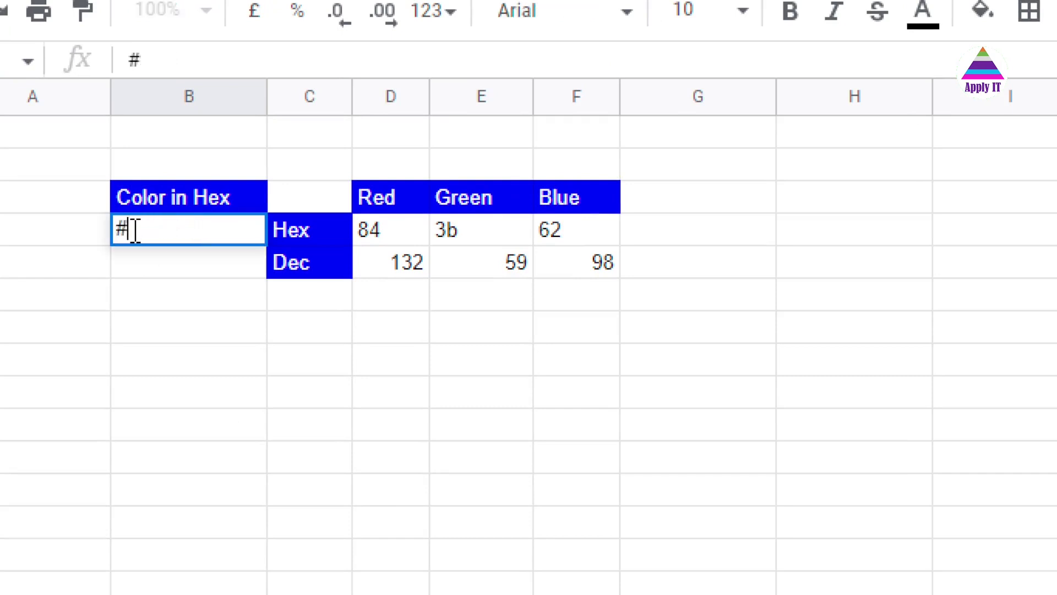
{"action": "type", "text": "c7"}
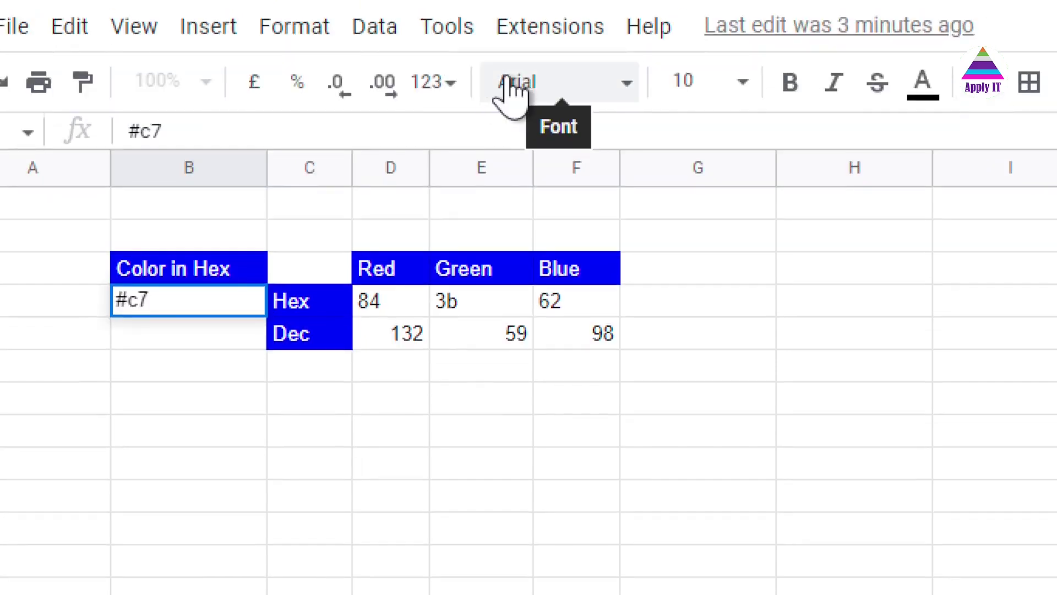
{"action": "type", "text": "00"}
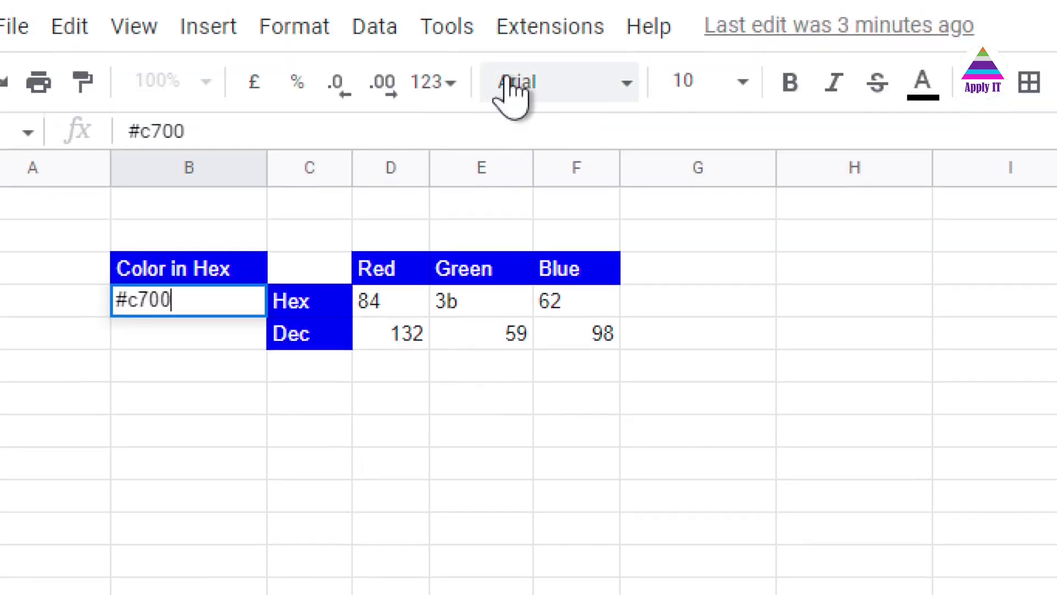
{"action": "type", "text": "39"}
{"action": "key", "text": "Return"}
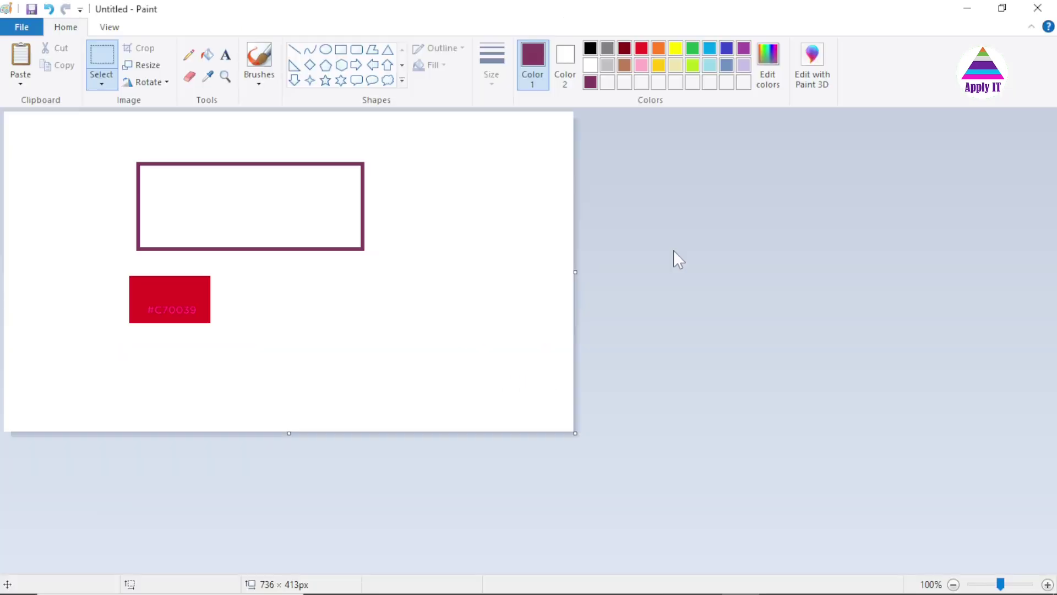
Add custom colour Red 199, Green 0, Blue 57 and fill the rectangle with it
{"action": "left_click", "coordinate": [766, 81]}
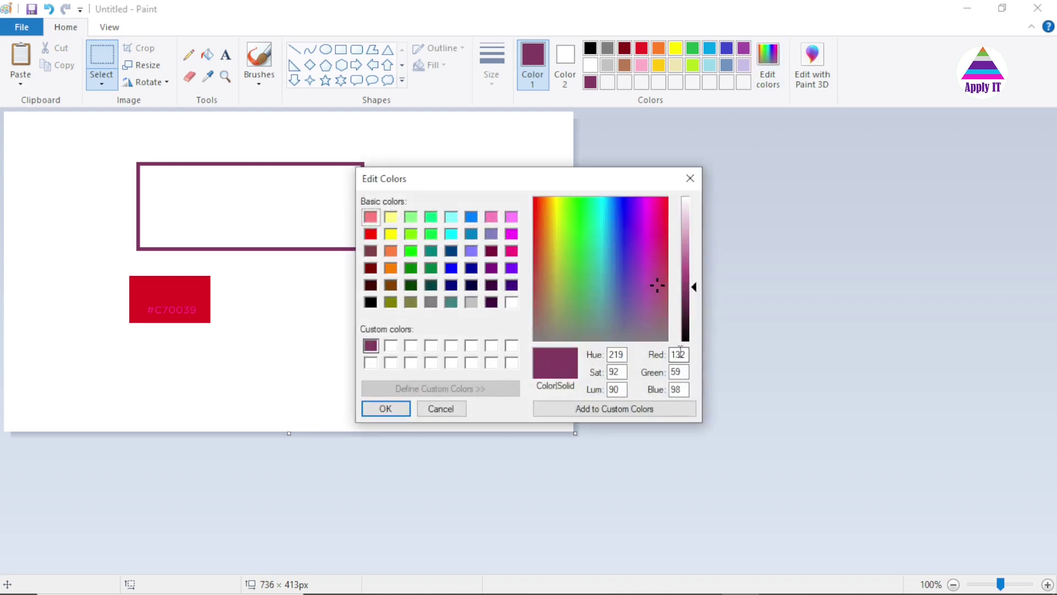
{"action": "type", "text": "199"}
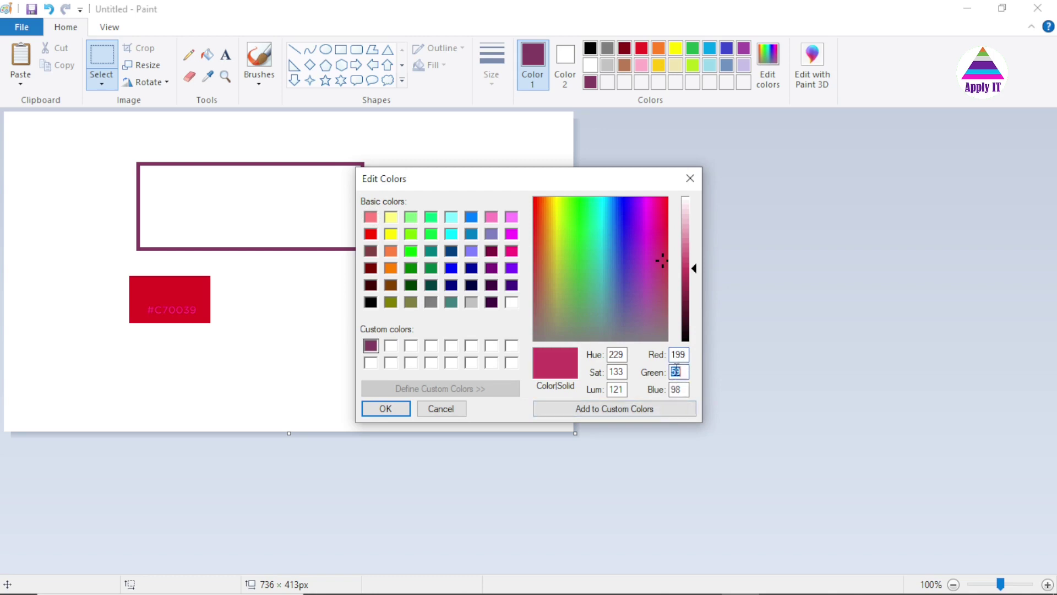
{"action": "type", "text": "0"}
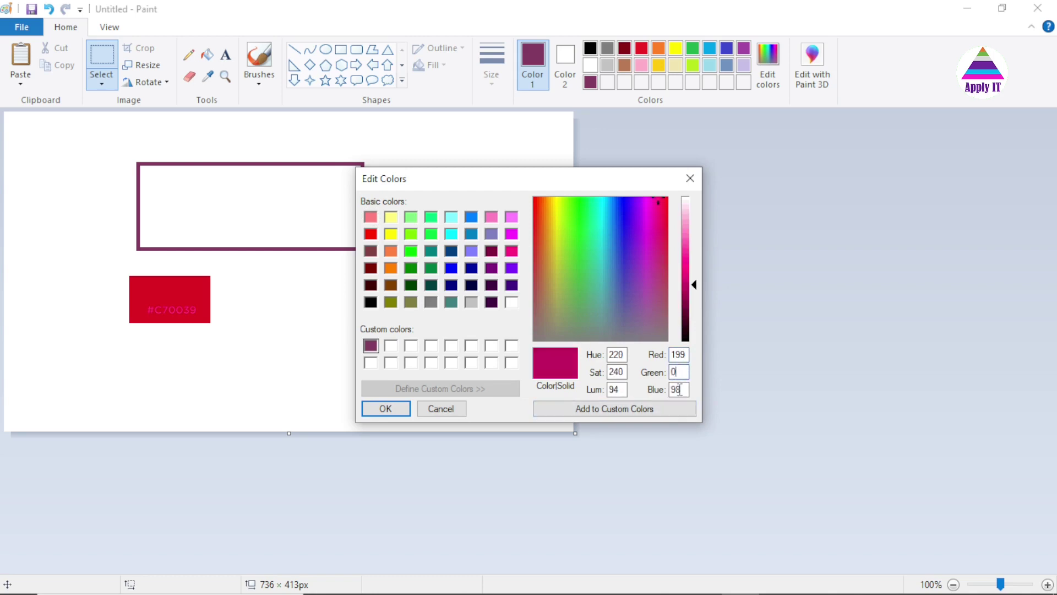
{"action": "type", "text": "57"}
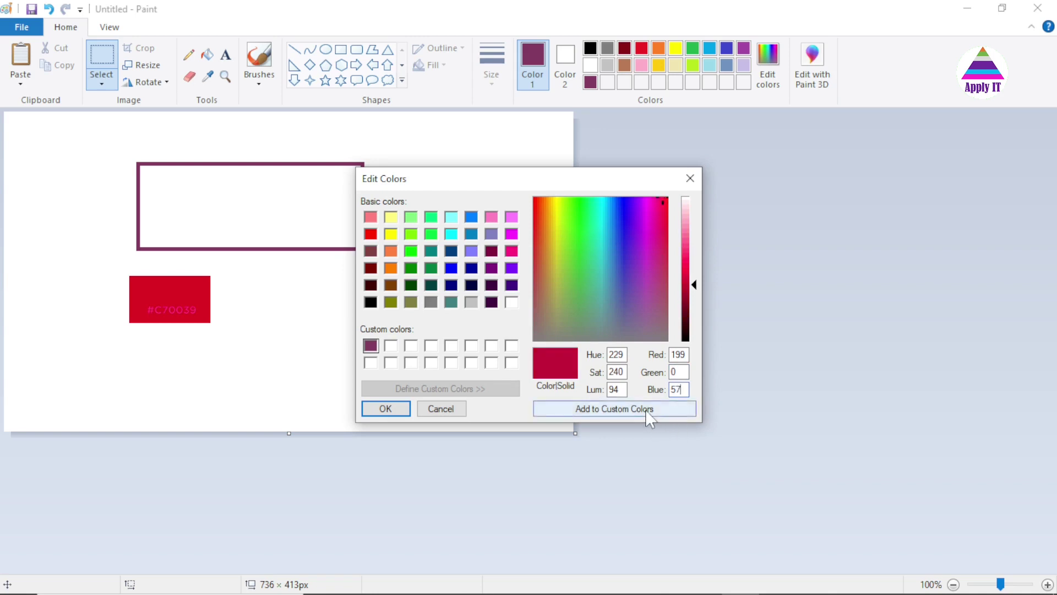
{"action": "left_click", "coordinate": [645, 409]}
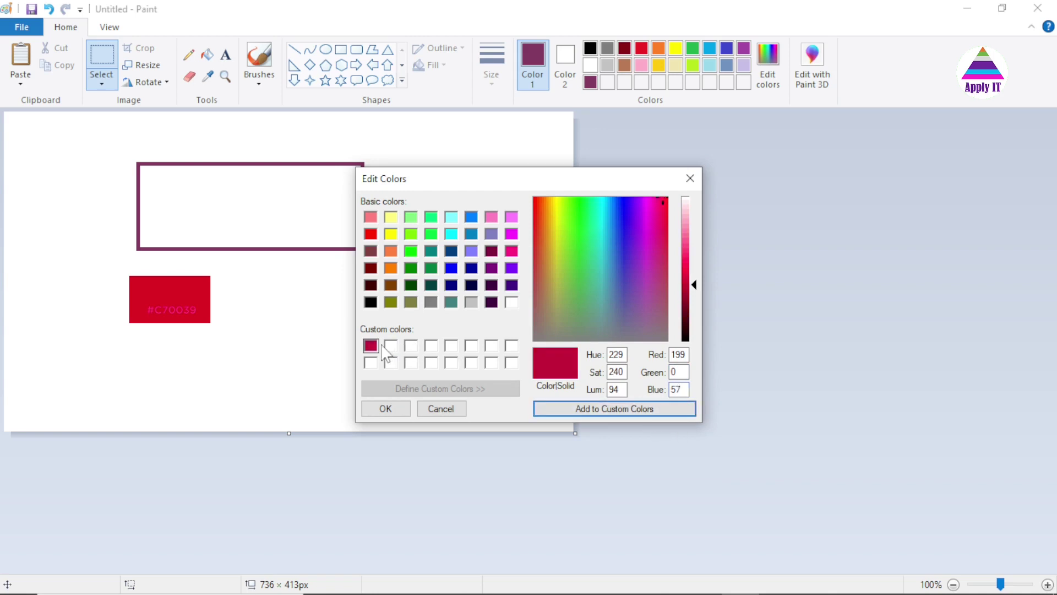
{"action": "left_click", "coordinate": [386, 410]}
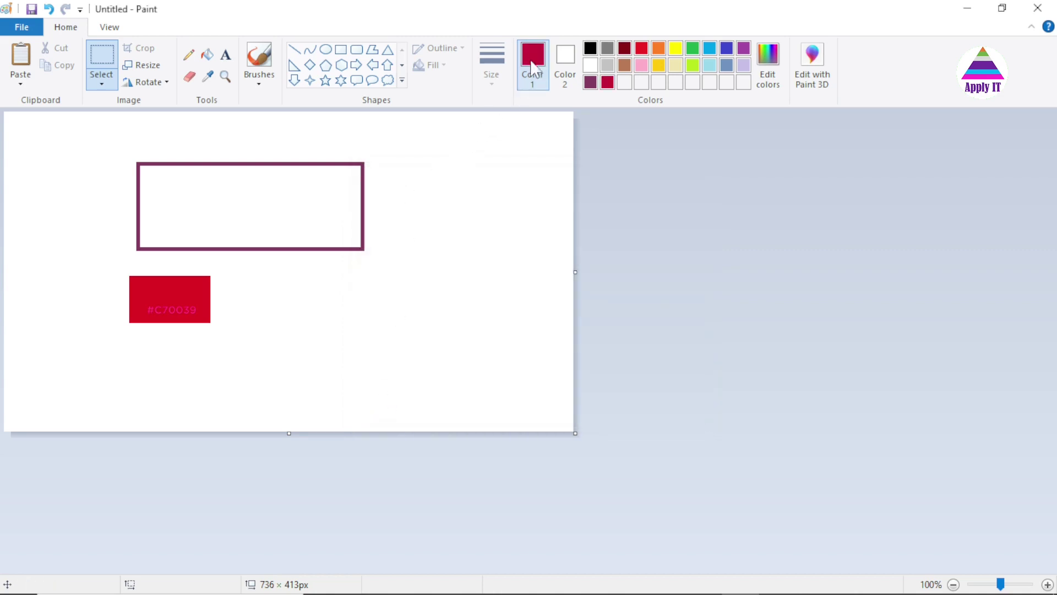
{"action": "left_click", "coordinate": [207, 55]}
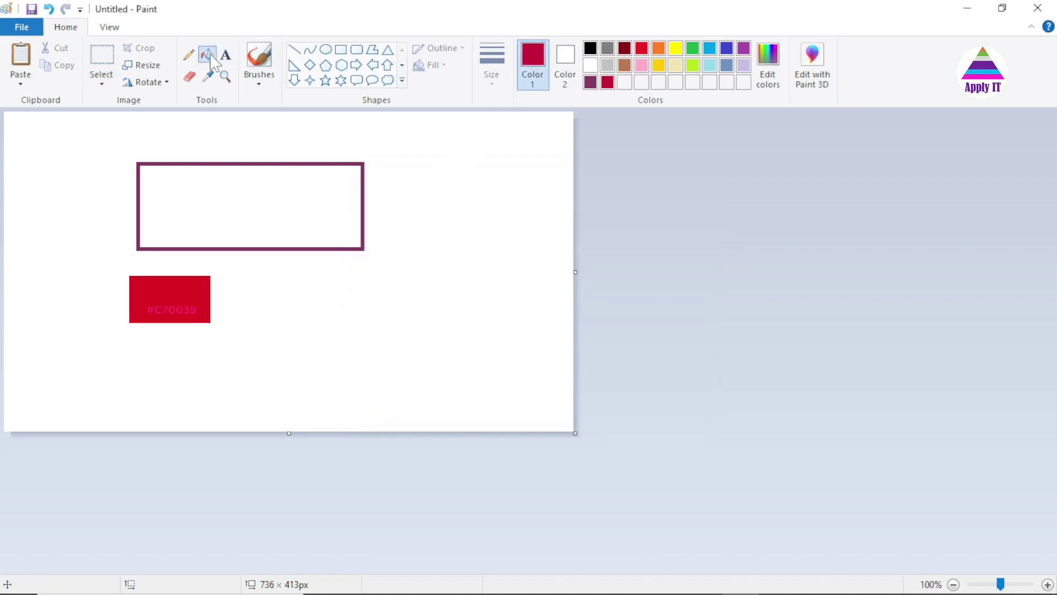
{"action": "left_click", "coordinate": [181, 191]}
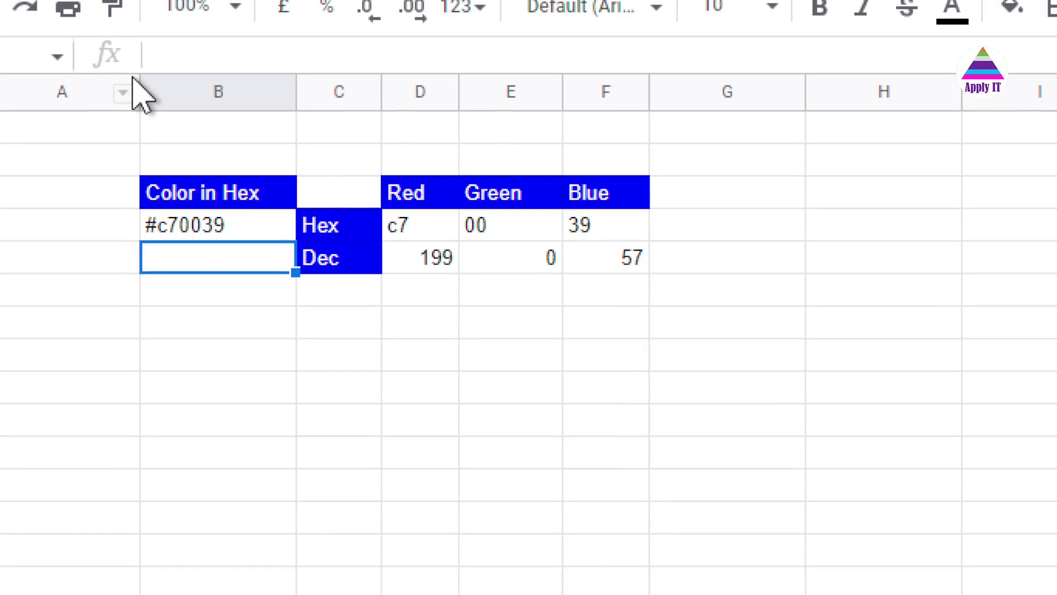
Check the MID formulas in D4, E4 and F4 that split #c70039 into c7, 00, 39
{"action": "left_click", "coordinate": [216, 226]}
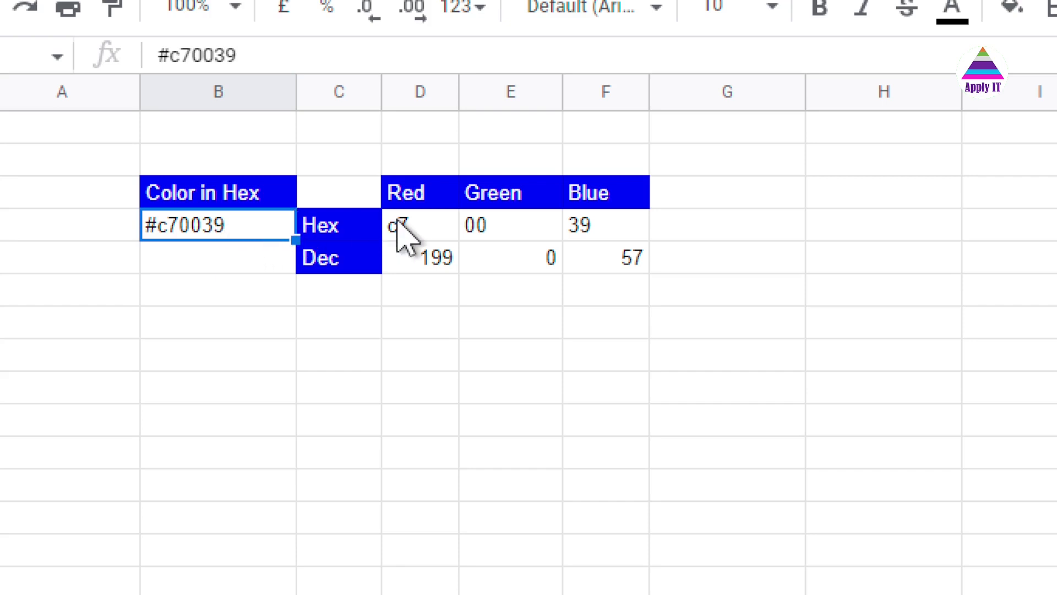
{"action": "left_click", "coordinate": [430, 234]}
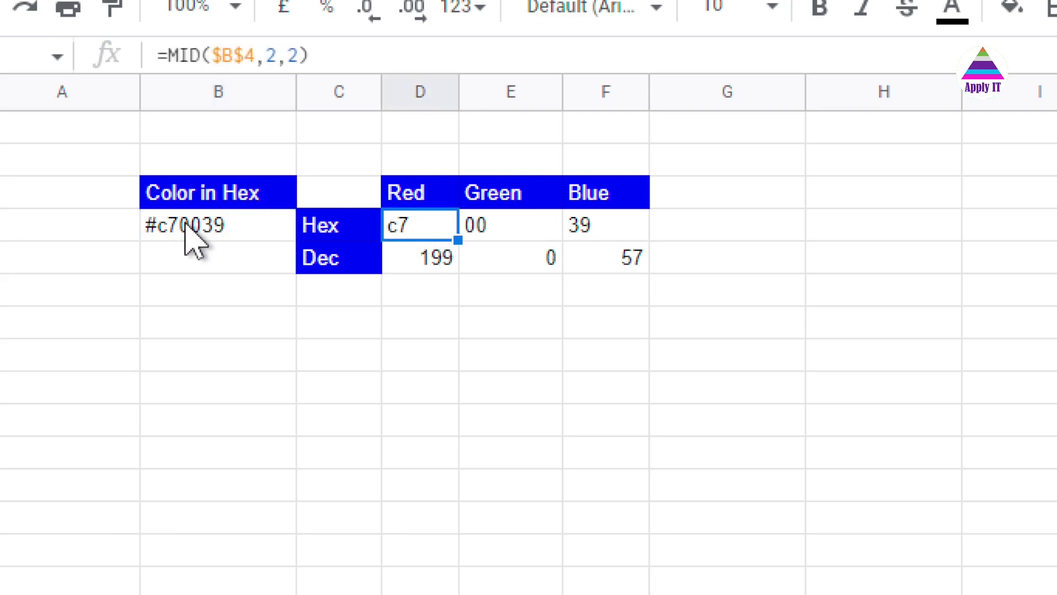
{"action": "left_click", "coordinate": [255, 55]}
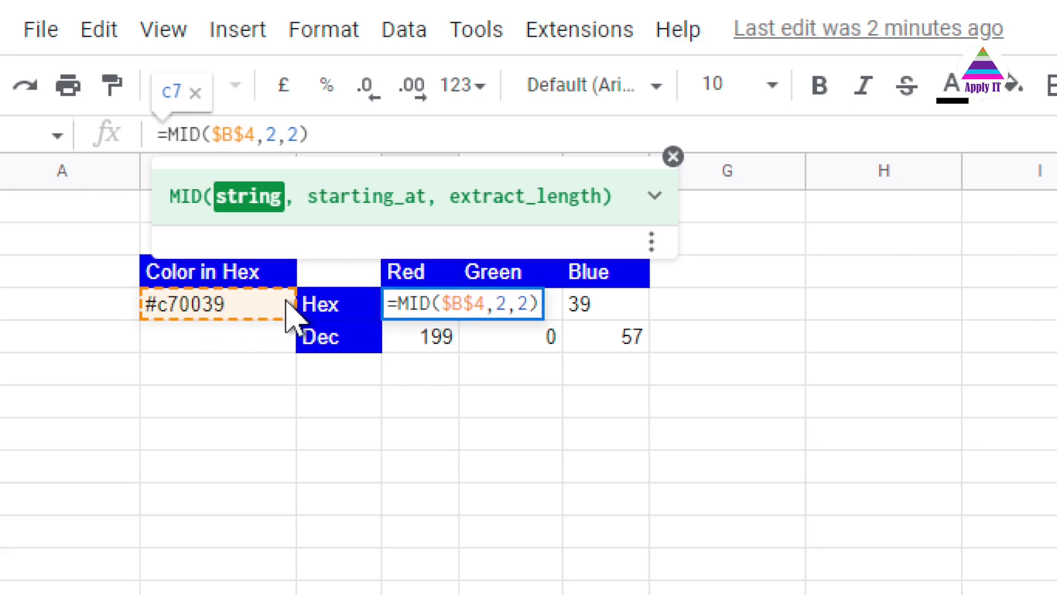
{"action": "key", "text": "Right"}
{"action": "key", "text": "Right"}
{"action": "key", "text": "Right"}
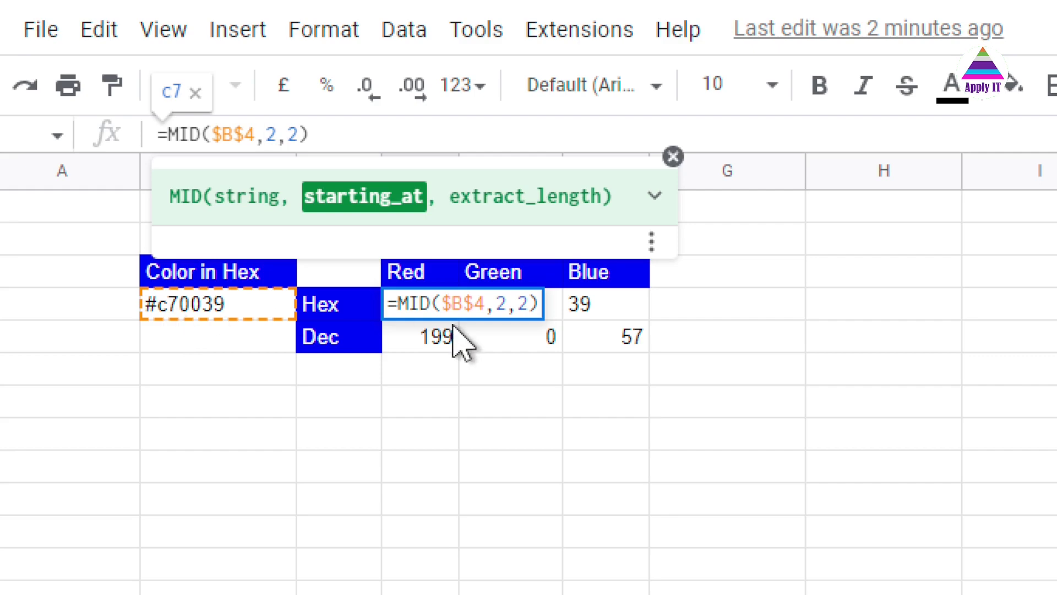
{"action": "left_click", "coordinate": [500, 303]}
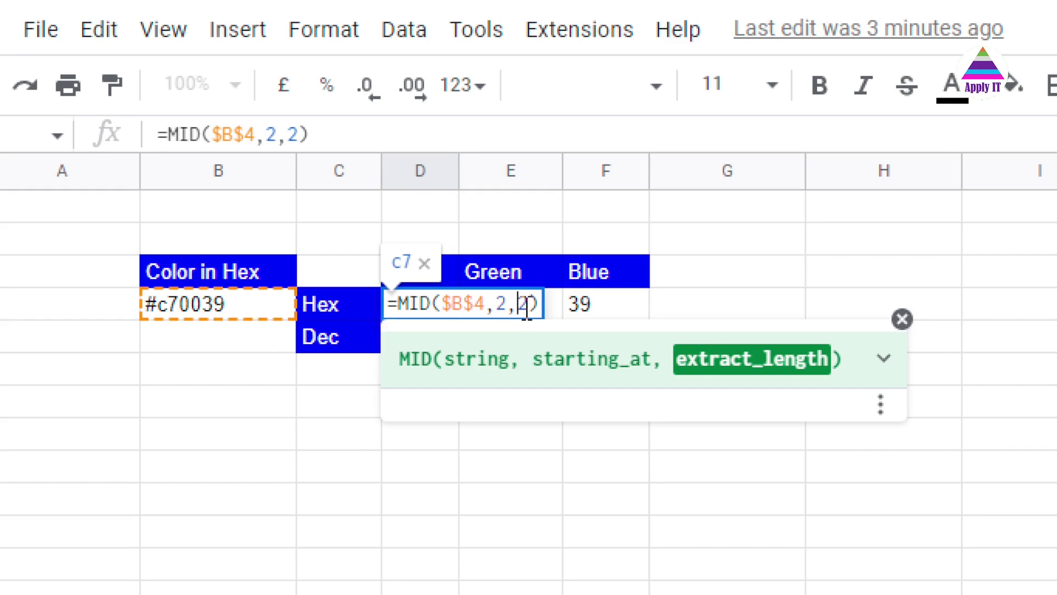
{"action": "key", "text": "Escape"}
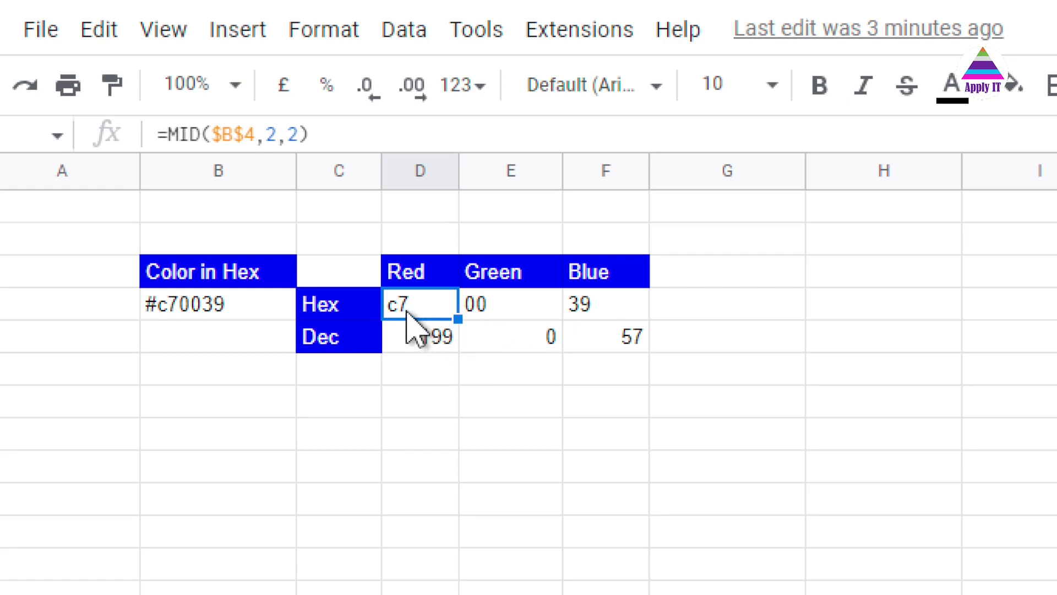
{"action": "left_click", "coordinate": [479, 310]}
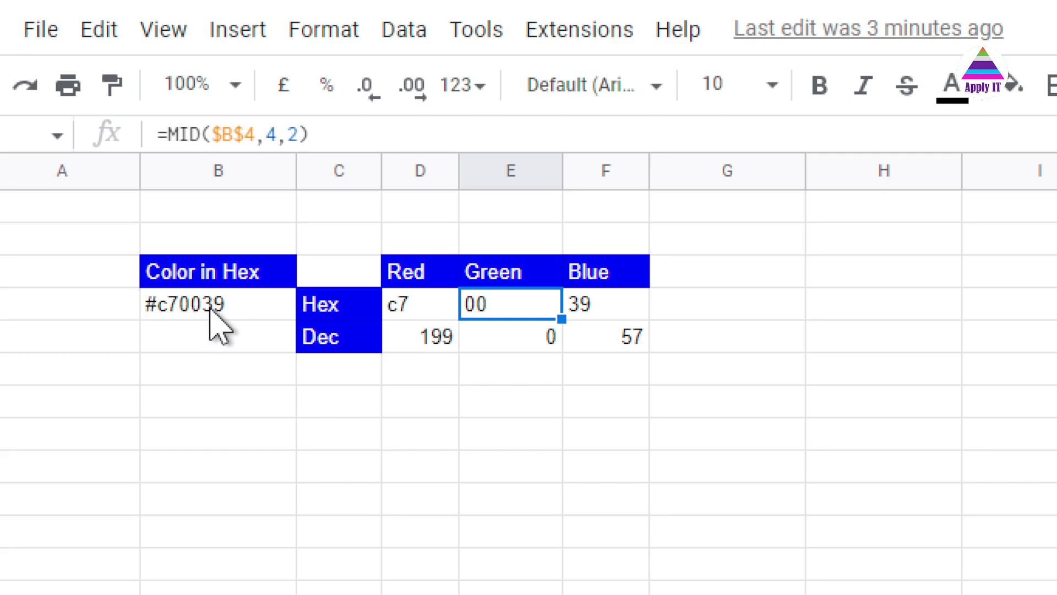
{"action": "key", "text": "Right"}
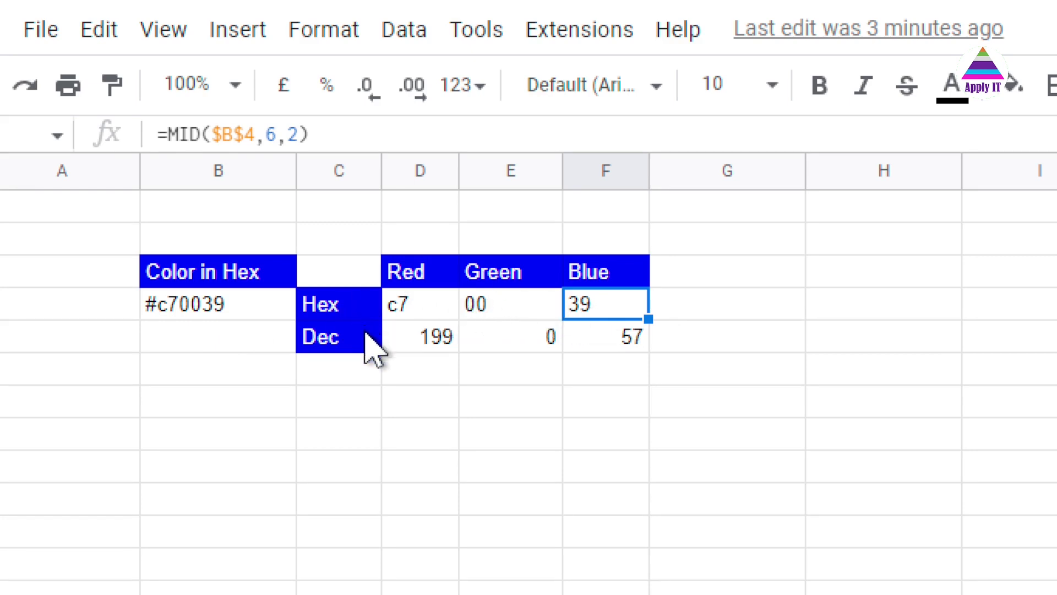
Check the HEX2DEC formulas in D5, E5 and F5 converting the hex pairs to decimal
{"action": "left_click", "coordinate": [411, 341]}
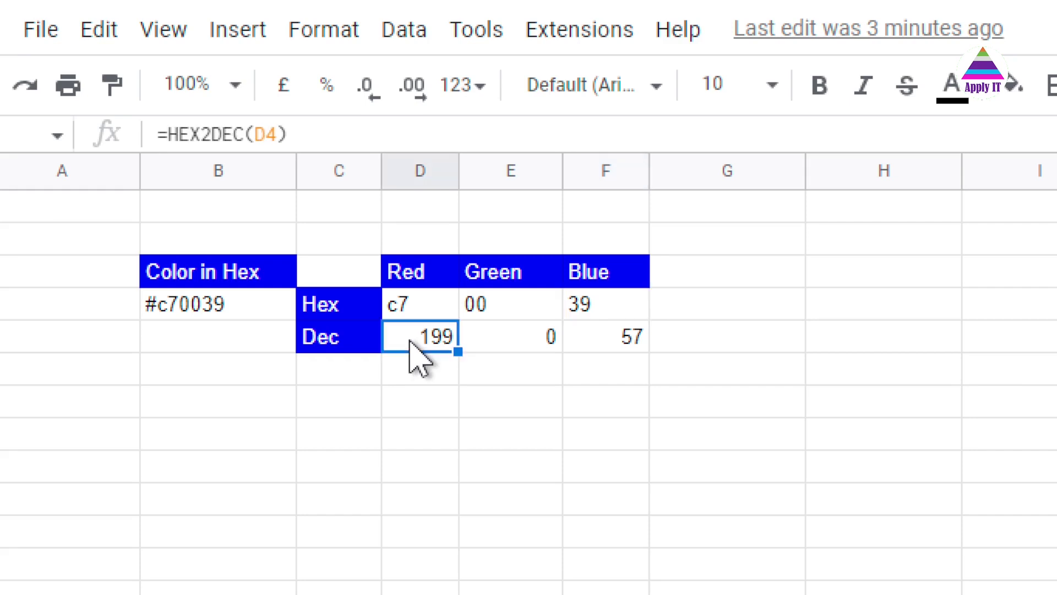
{"action": "double_click", "coordinate": [411, 340]}
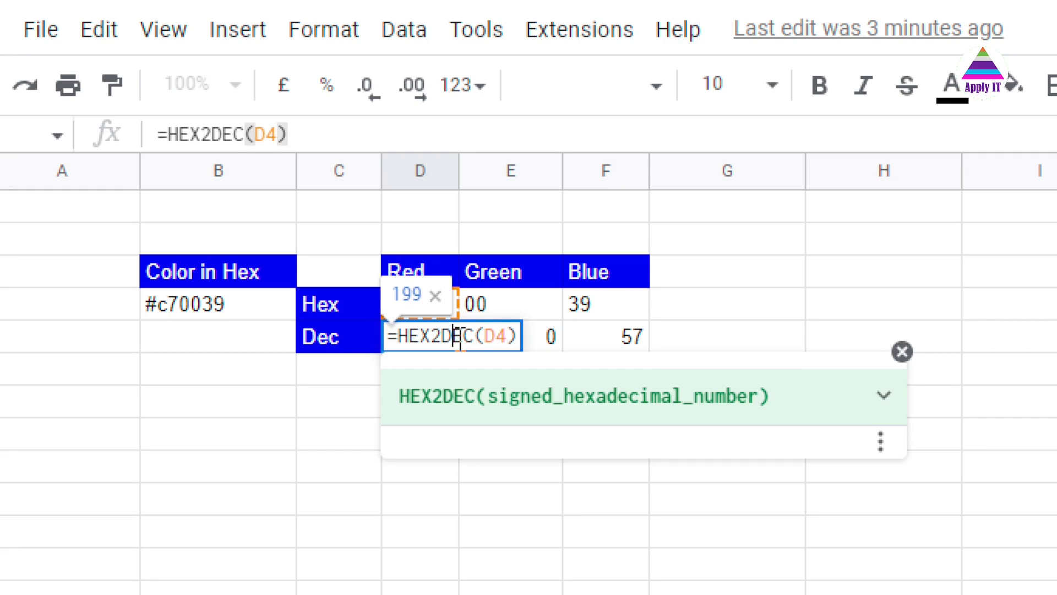
{"action": "left_click", "coordinate": [490, 336]}
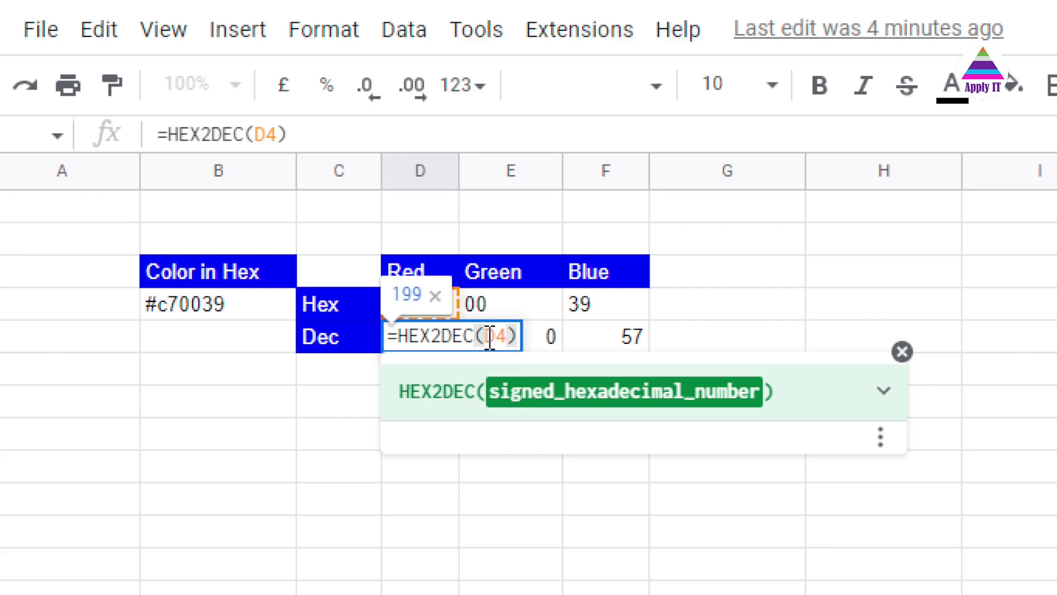
{"action": "key", "text": "Return"}
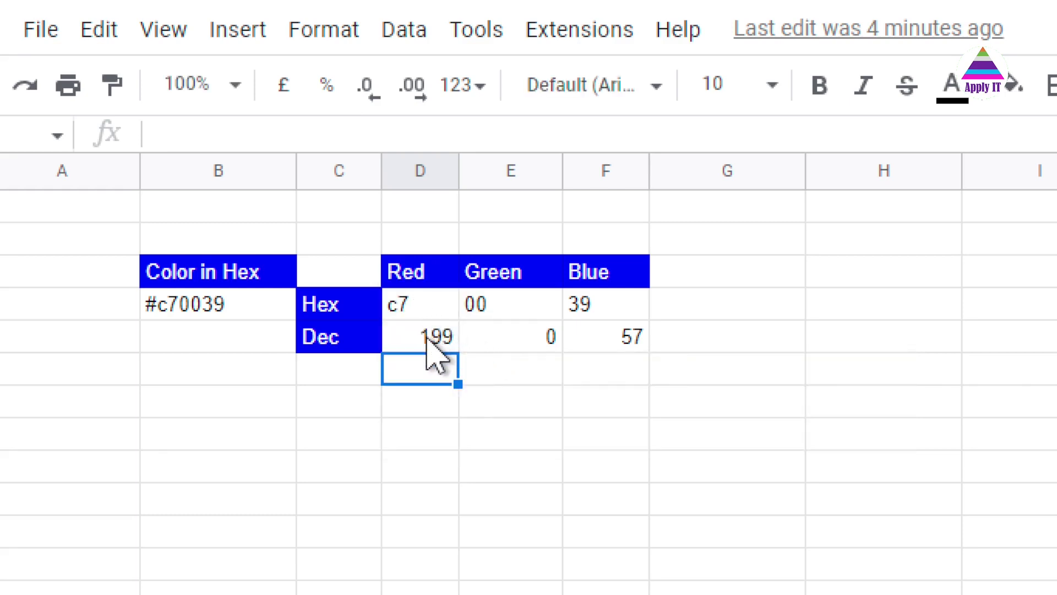
{"action": "left_click", "coordinate": [509, 344]}
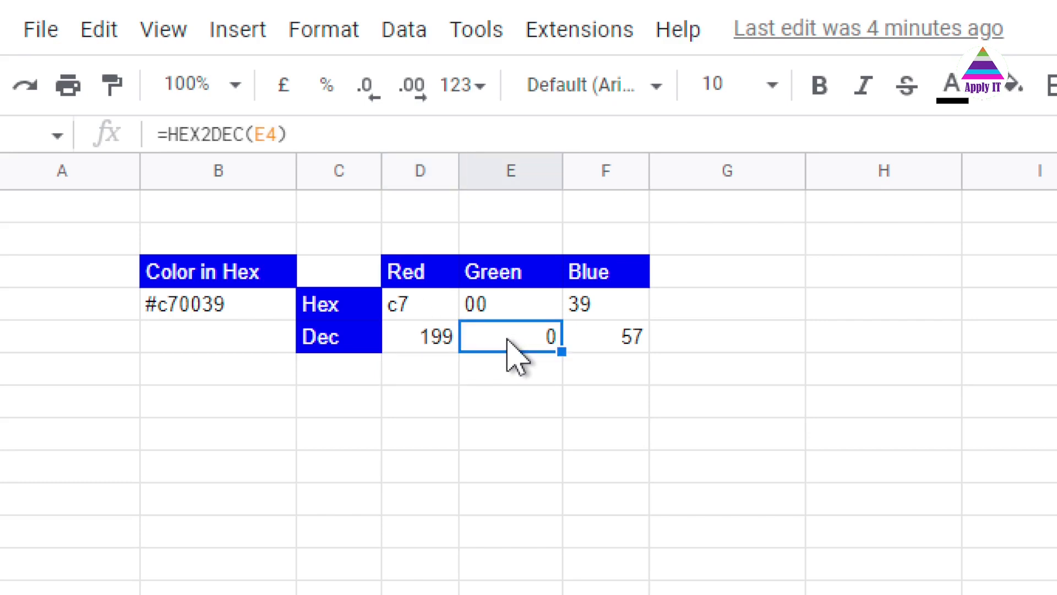
{"action": "key", "text": "Right"}
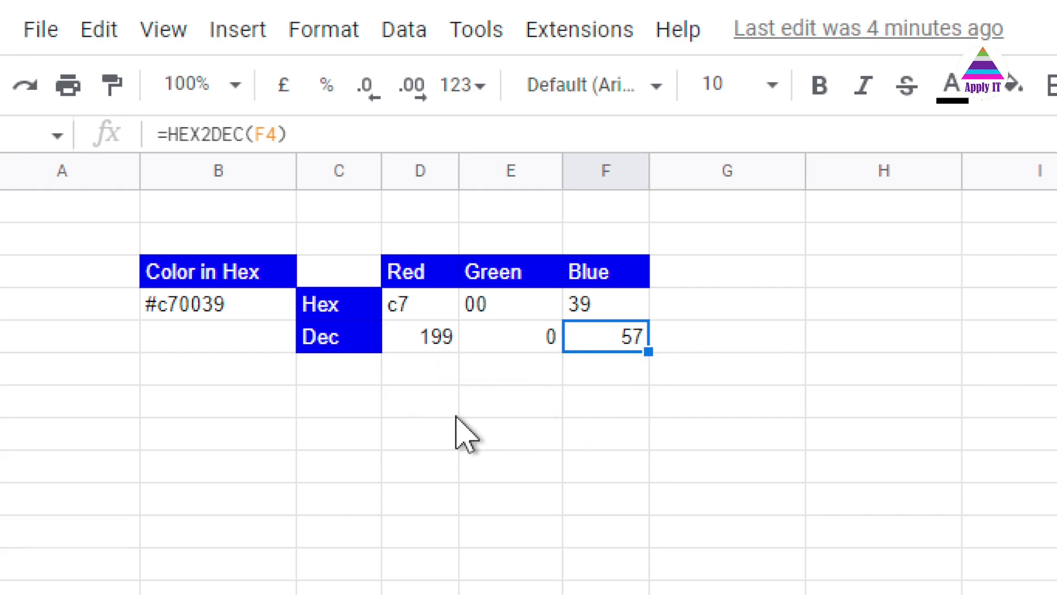
Snip the yellow #FFC300 swatch from the color themes palette image
{"action": "key", "text": "ctrl+Tab"}
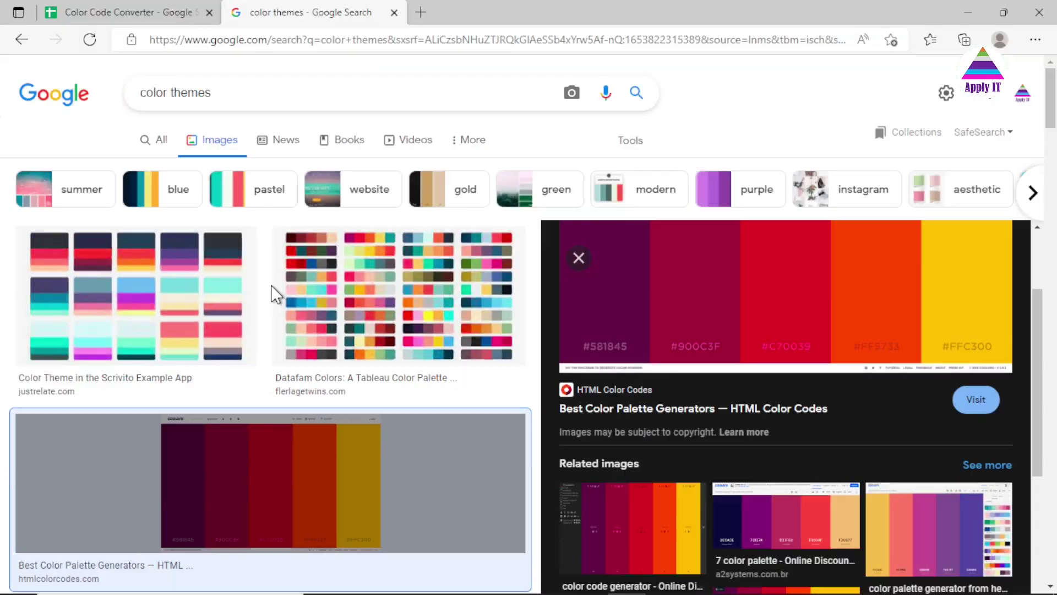
{"action": "key", "text": "super+shift+s"}
{"action": "left_click_drag", "start_coordinate": [927, 313], "coordinate": [1006, 362]}
Paste the yellow #FFC300 swatch into Paint and move it beside the red swatch
{"action": "key", "text": "alt+Tab"}
{"action": "key", "text": "ctrl+v"}
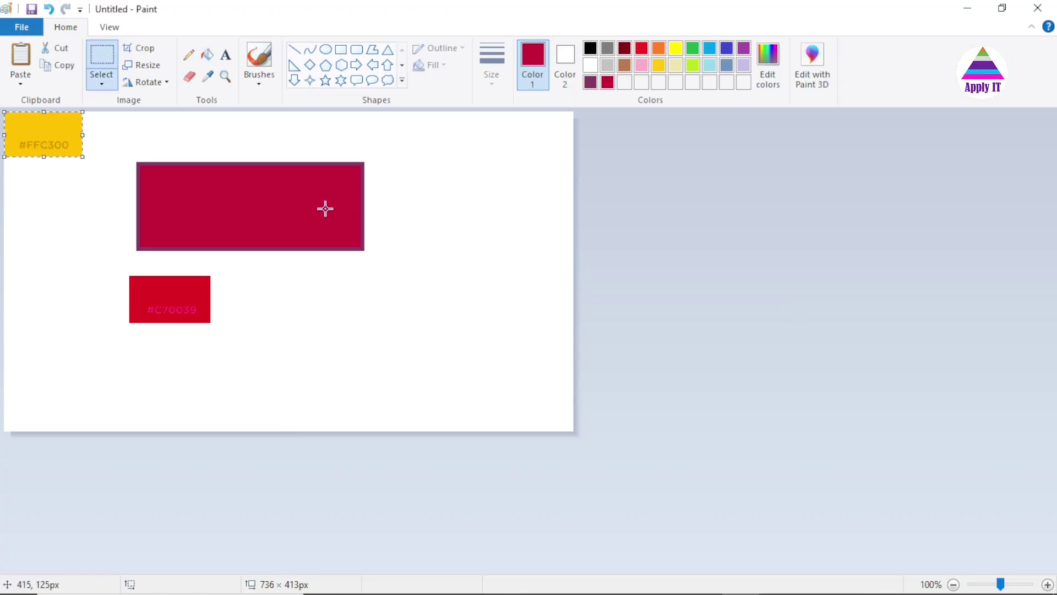
{"action": "left_click_drag", "start_coordinate": [50, 134], "coordinate": [394, 304]}
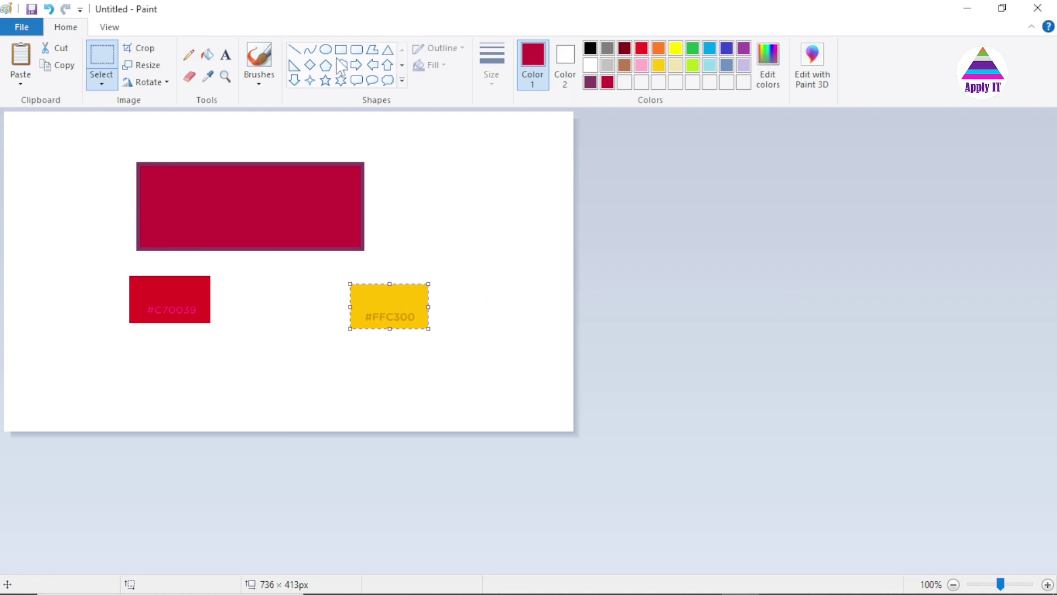
Draw a black rectangle outline to the right of the crimson block
{"action": "left_click", "coordinate": [590, 49]}
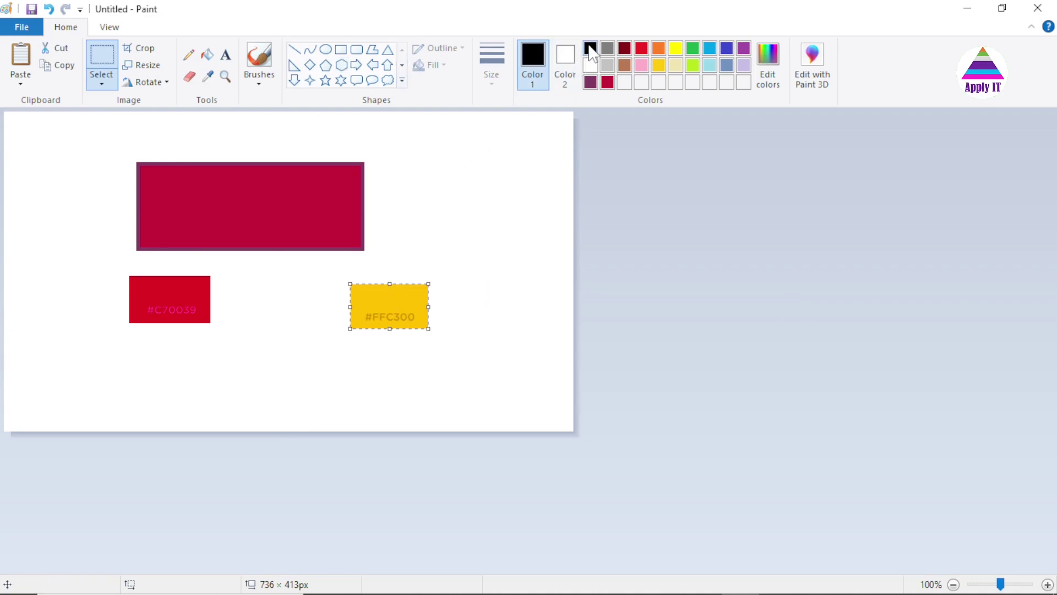
{"action": "left_click", "coordinate": [341, 49]}
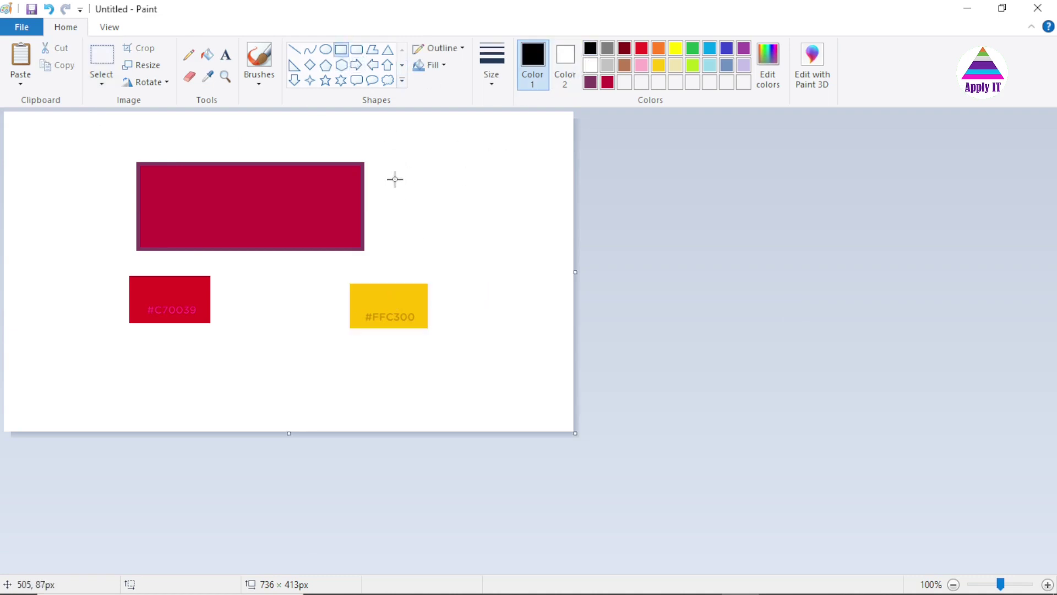
{"action": "left_click_drag", "start_coordinate": [395, 179], "coordinate": [496, 261]}
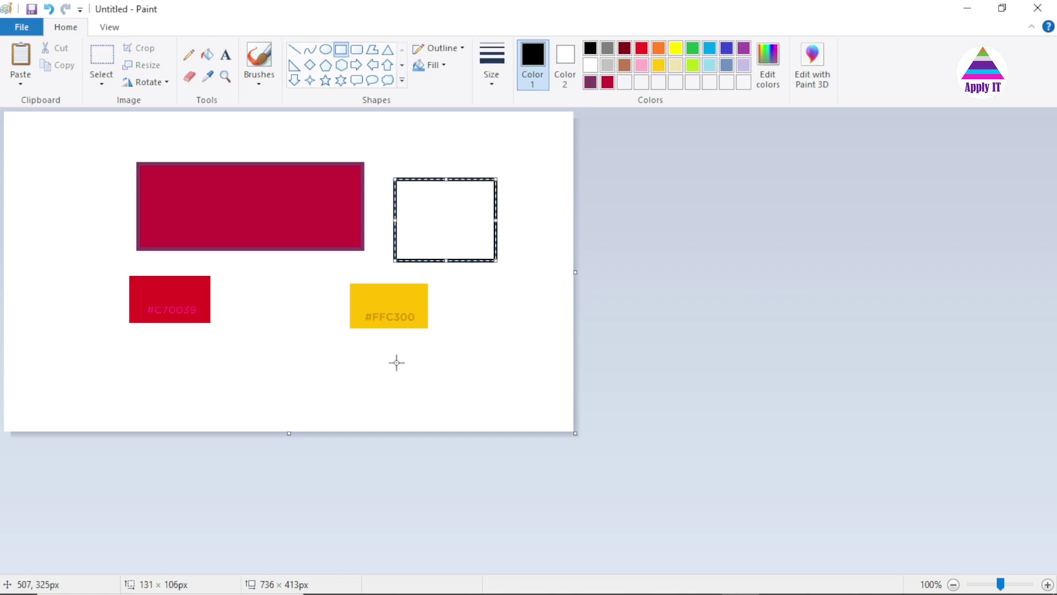
Enter #FFC300 in the converter sheet to get decimals 255, 195 and 0
{"action": "key", "text": "alt+Tab"}
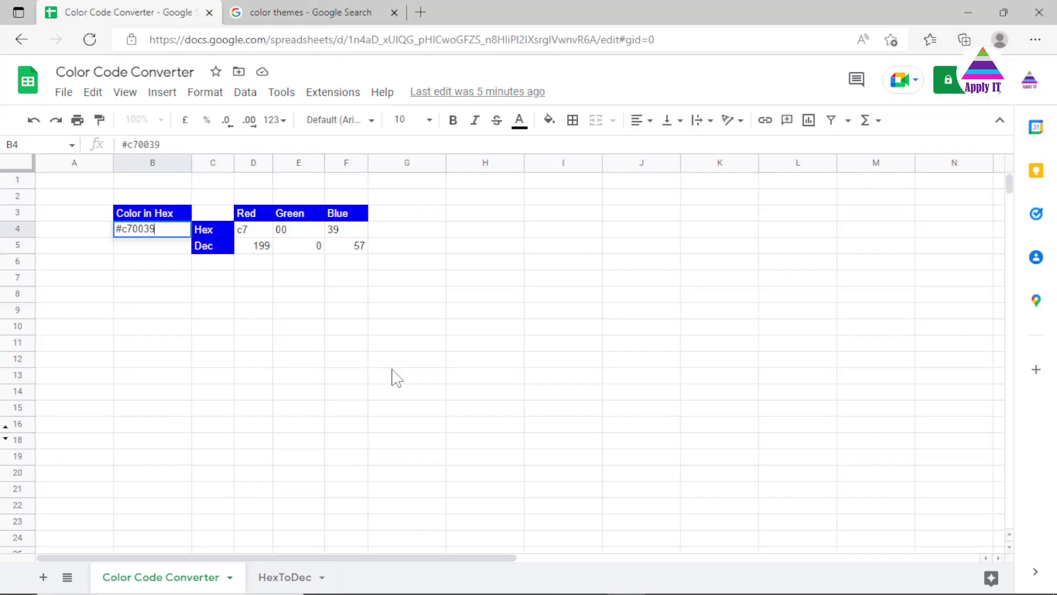
{"action": "type", "text": "#FFC300"}
{"action": "key", "text": "Return"}
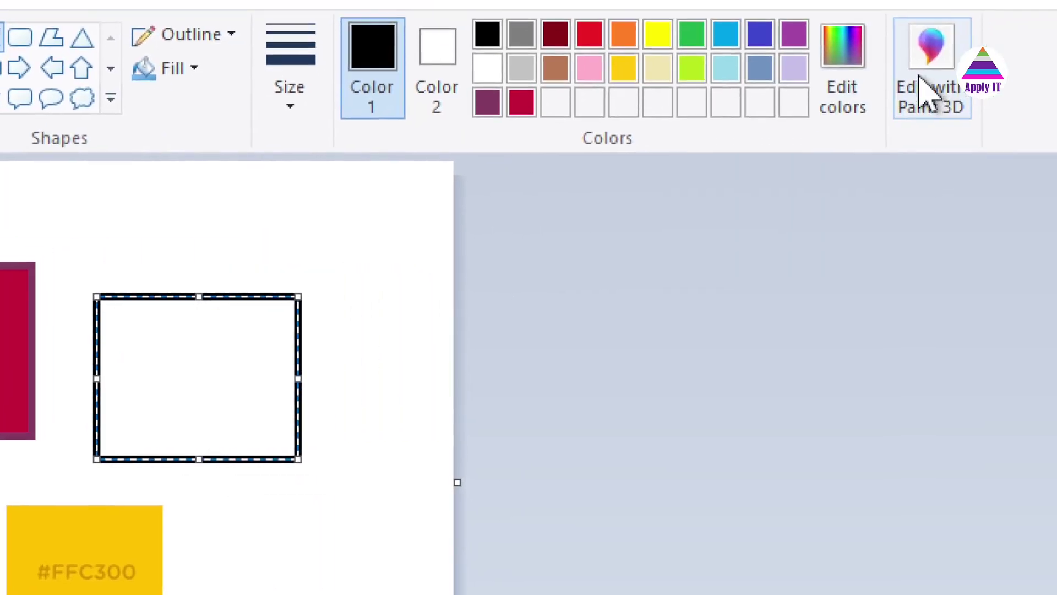
Save yellow RGB 255, 195, 0 as a custom colour and make it the drawing colour
{"action": "left_click", "coordinate": [840, 60]}
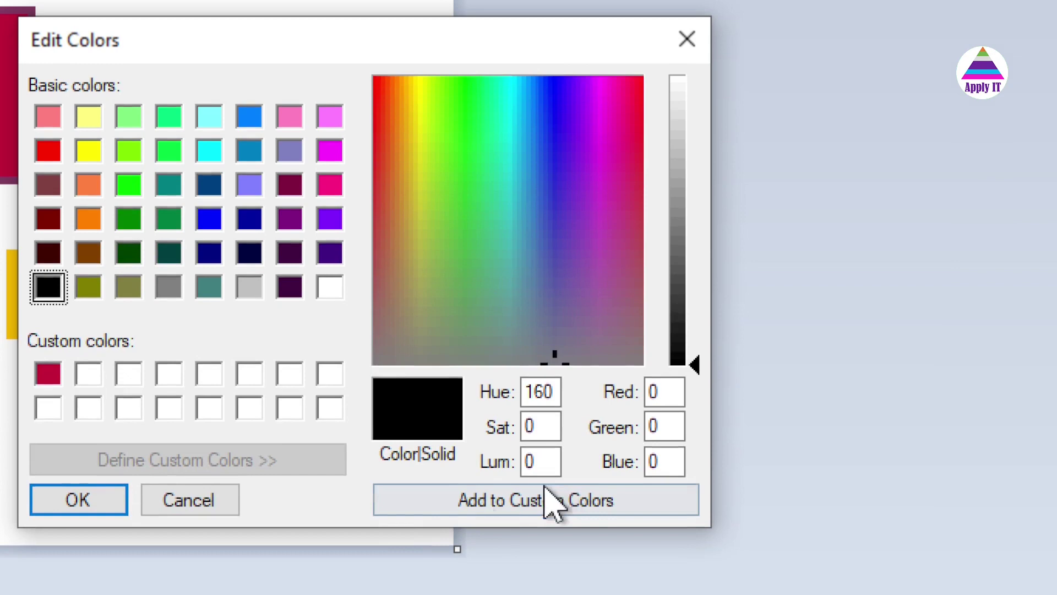
{"action": "left_click", "coordinate": [666, 388]}
{"action": "key", "text": "BackSpace"}
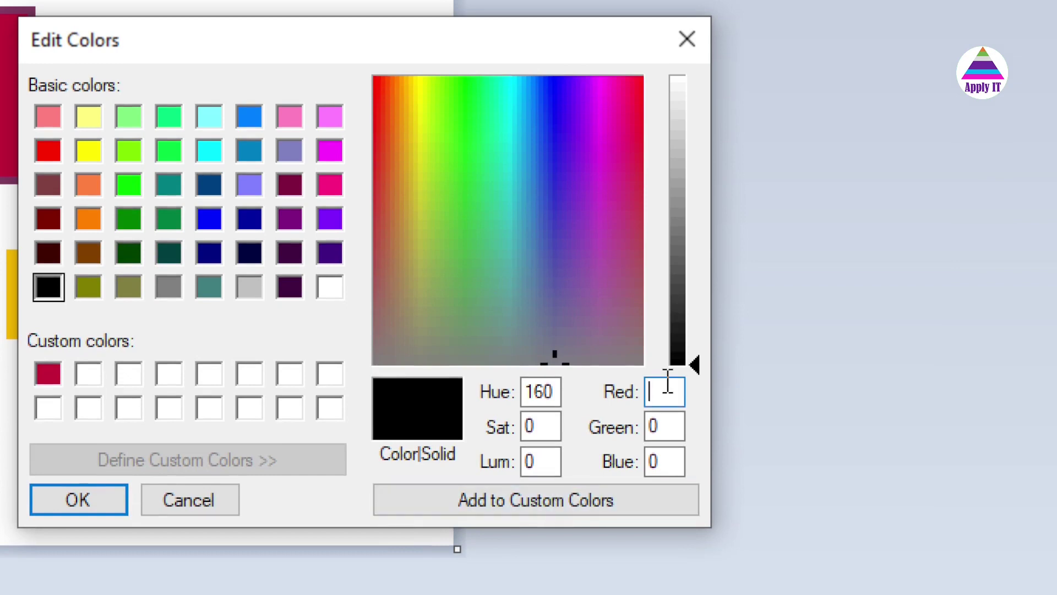
{"action": "type", "text": "255"}
{"action": "key", "text": "Tab"}
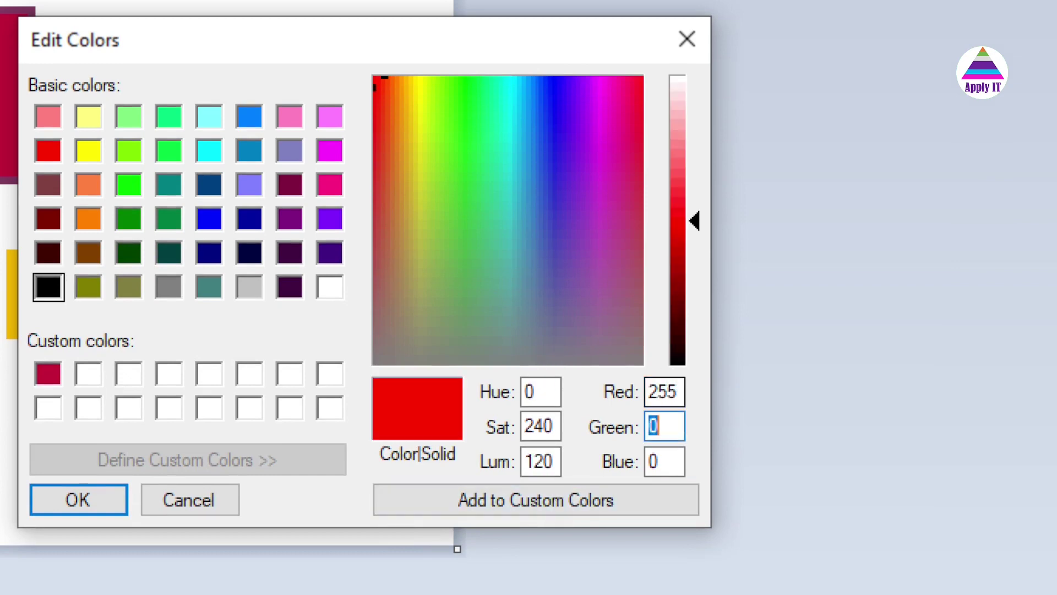
{"action": "type", "text": "195"}
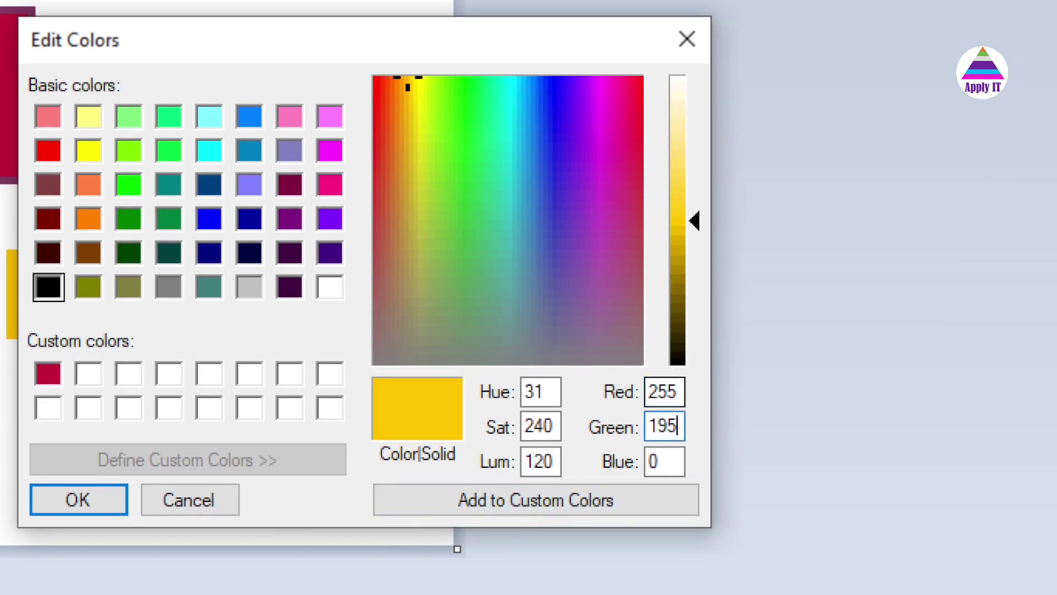
{"action": "key", "text": "Tab"}
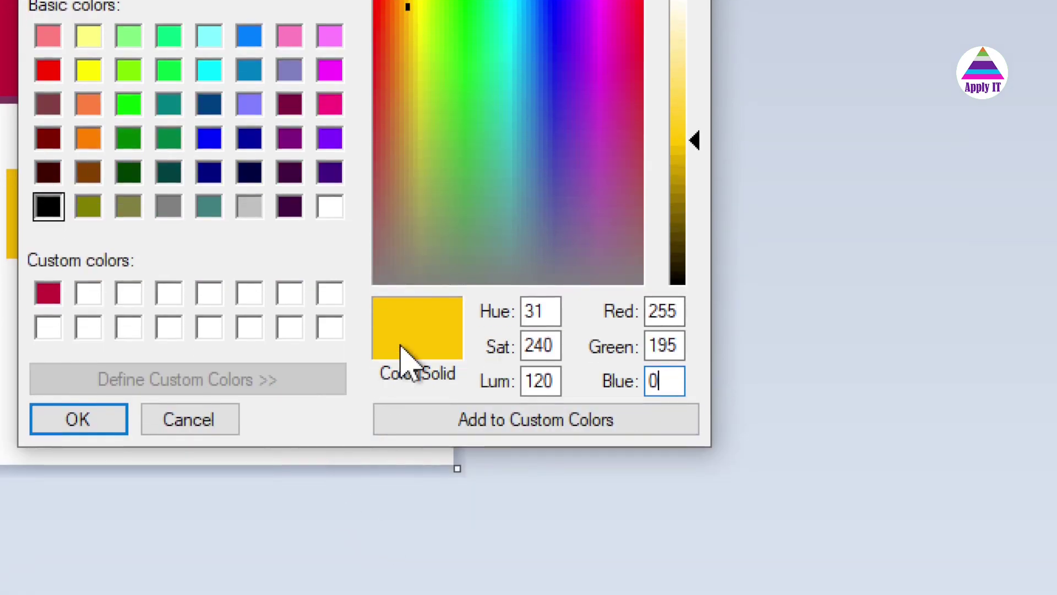
{"action": "left_click", "coordinate": [490, 427]}
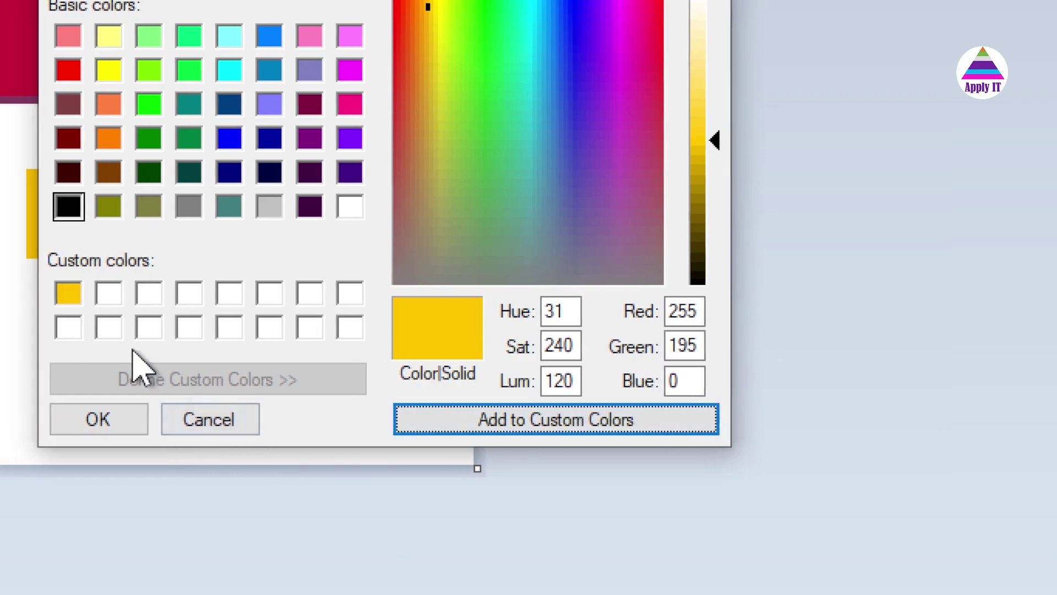
{"action": "left_click", "coordinate": [78, 419]}
Bucket-fill the yellow-outlined rectangle right of the crimson block with yellow 255, 195, 0
{"action": "left_click", "coordinate": [133, 99]}
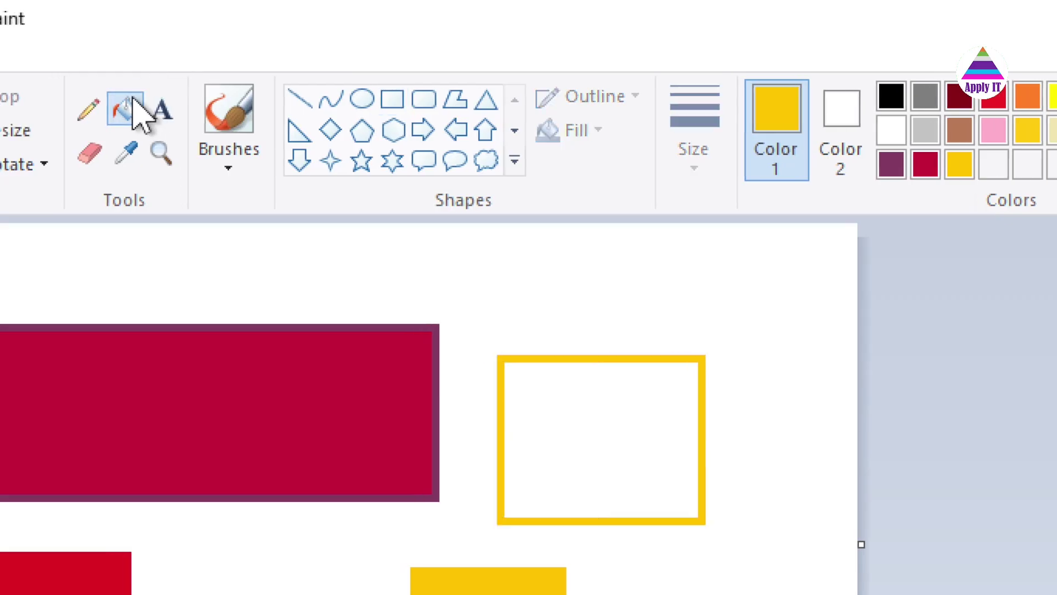
{"action": "left_click", "coordinate": [611, 441]}
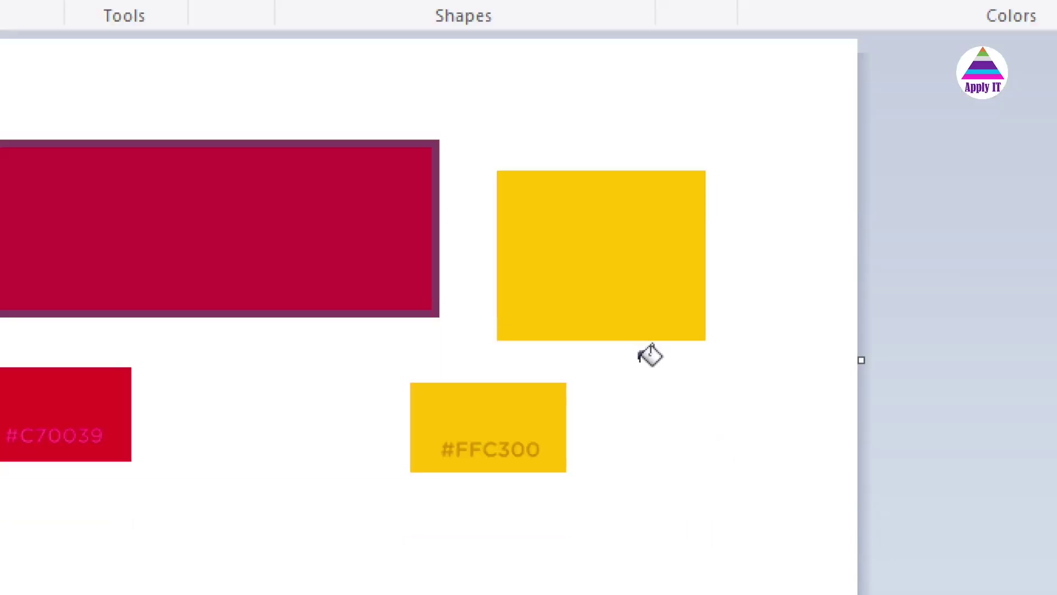